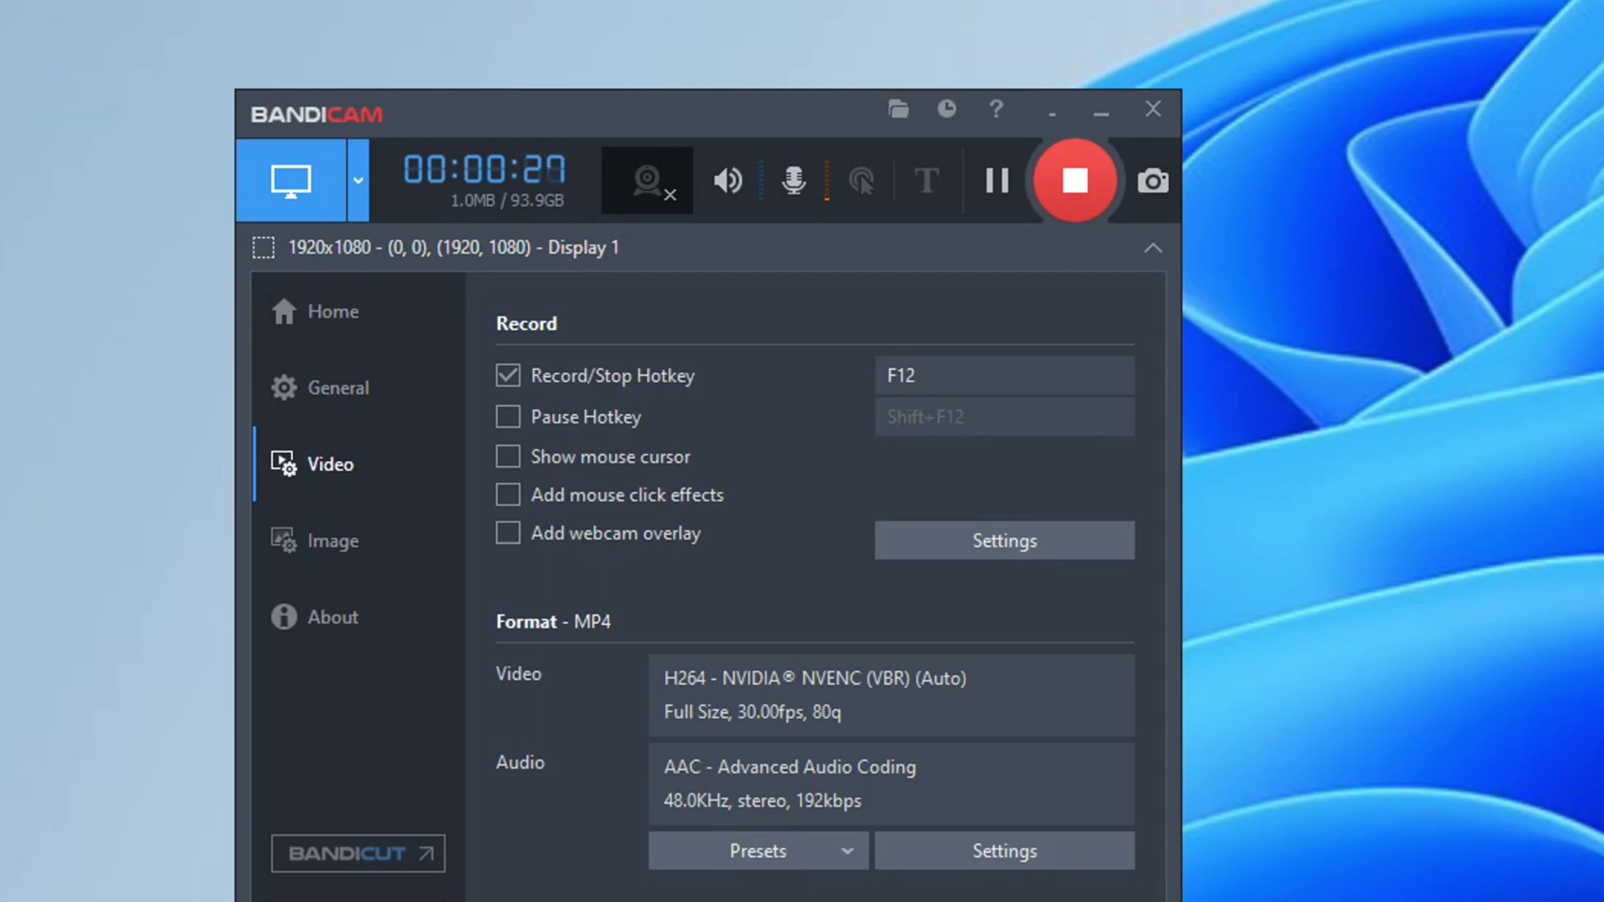
- Reposition the Bandicam window and open Recording settings on the Sound tab
left_click_drag(706, 108, 803, 53)
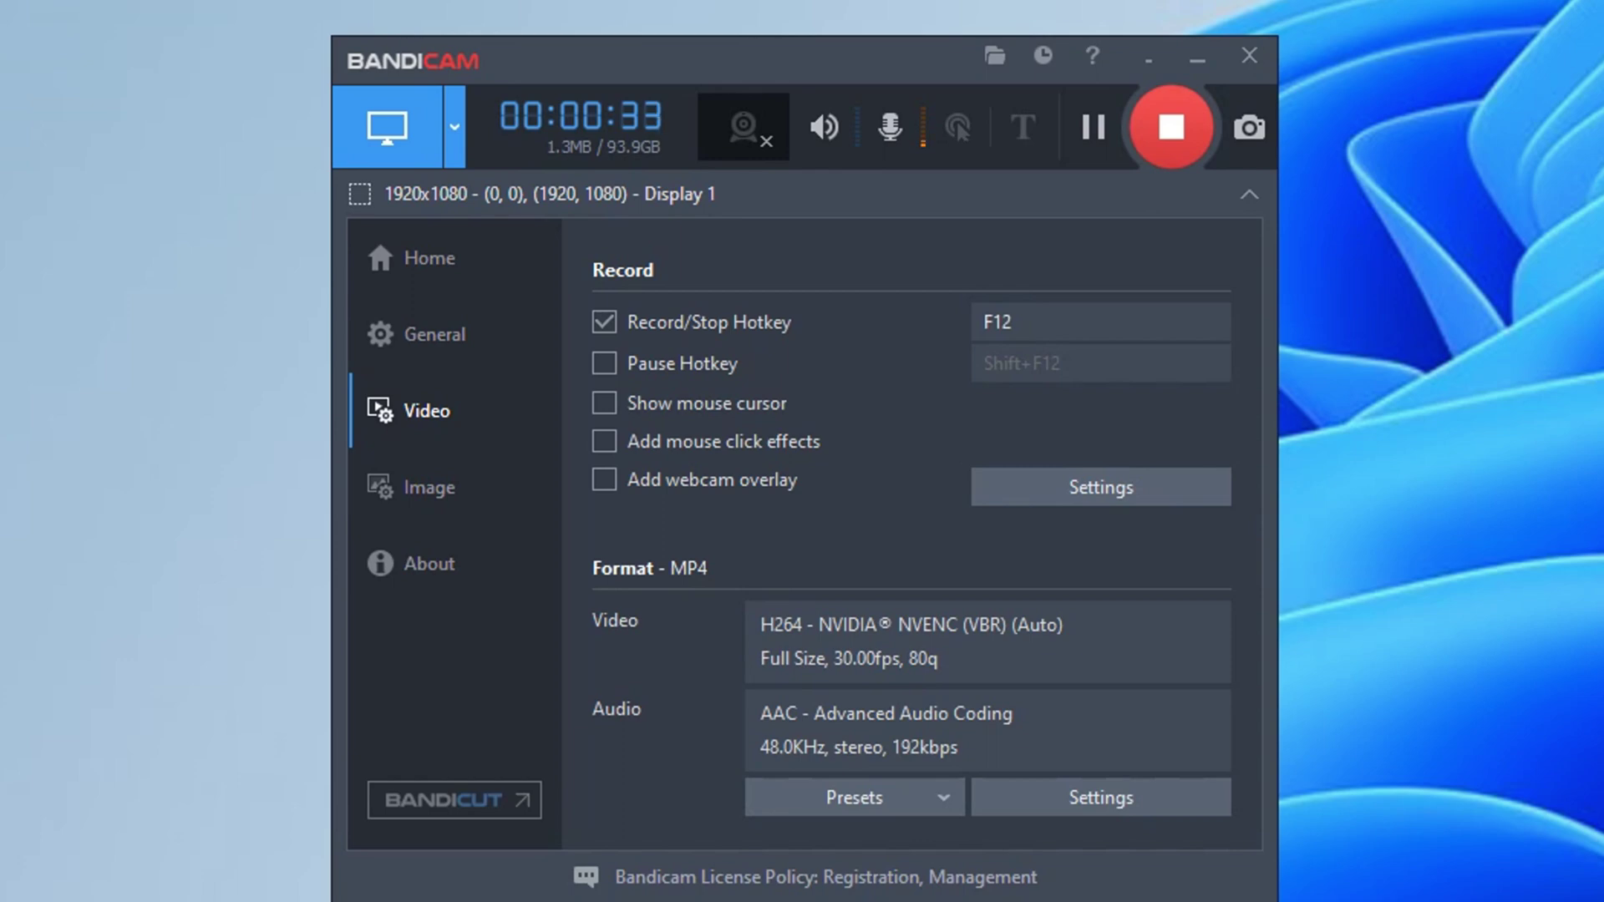
left_click_drag(803, 55, 804, 100)
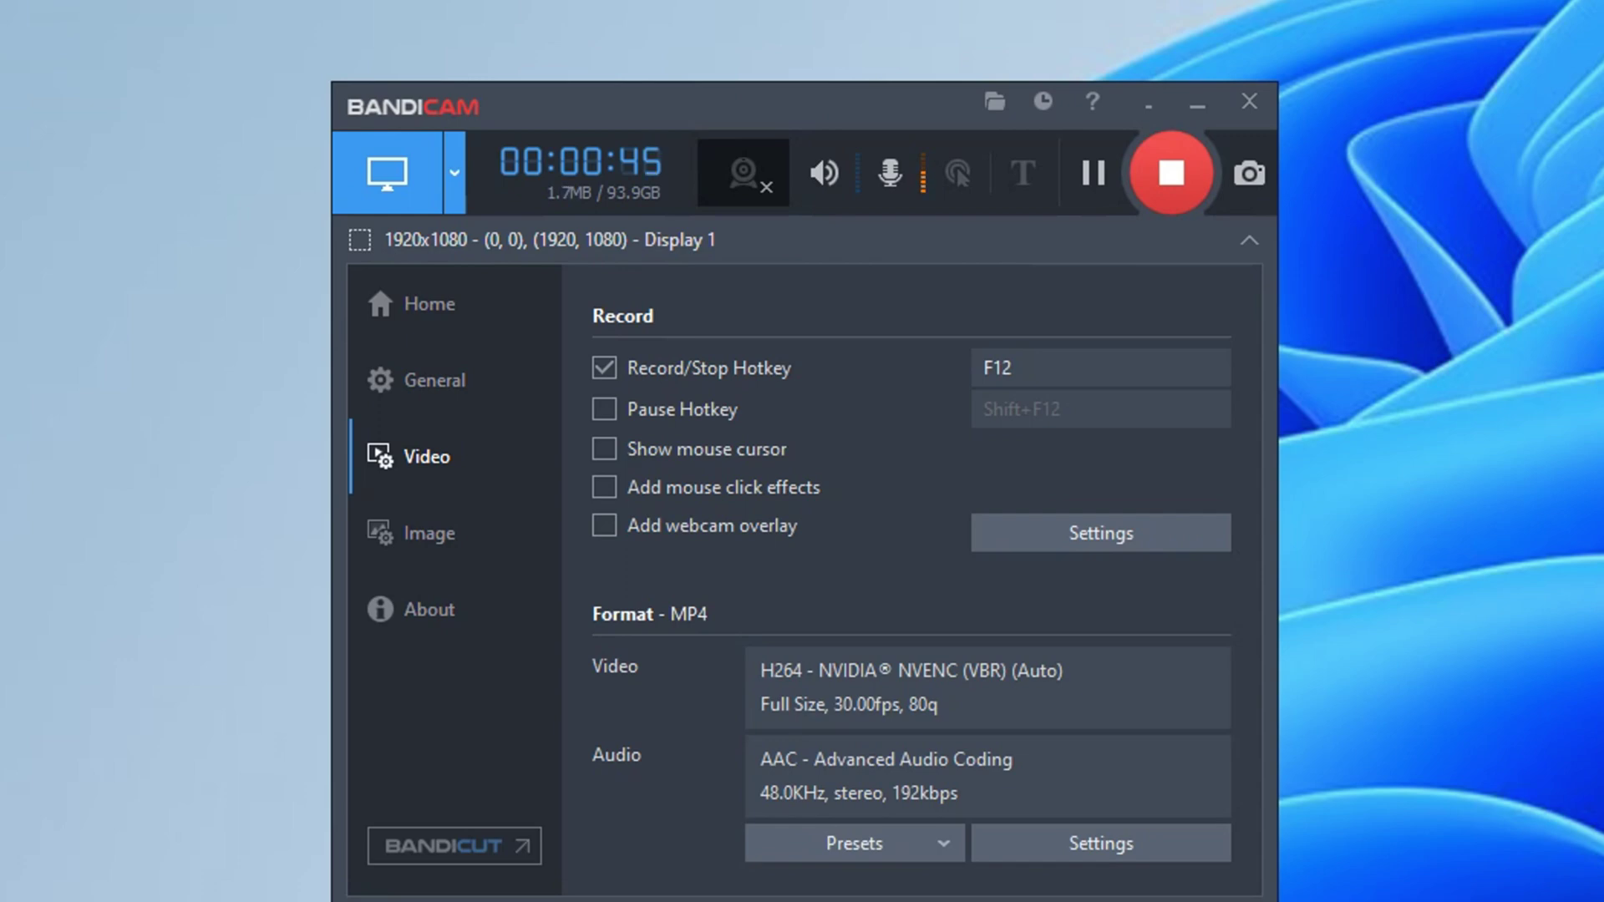
left_click_drag(806, 108, 753, 108)
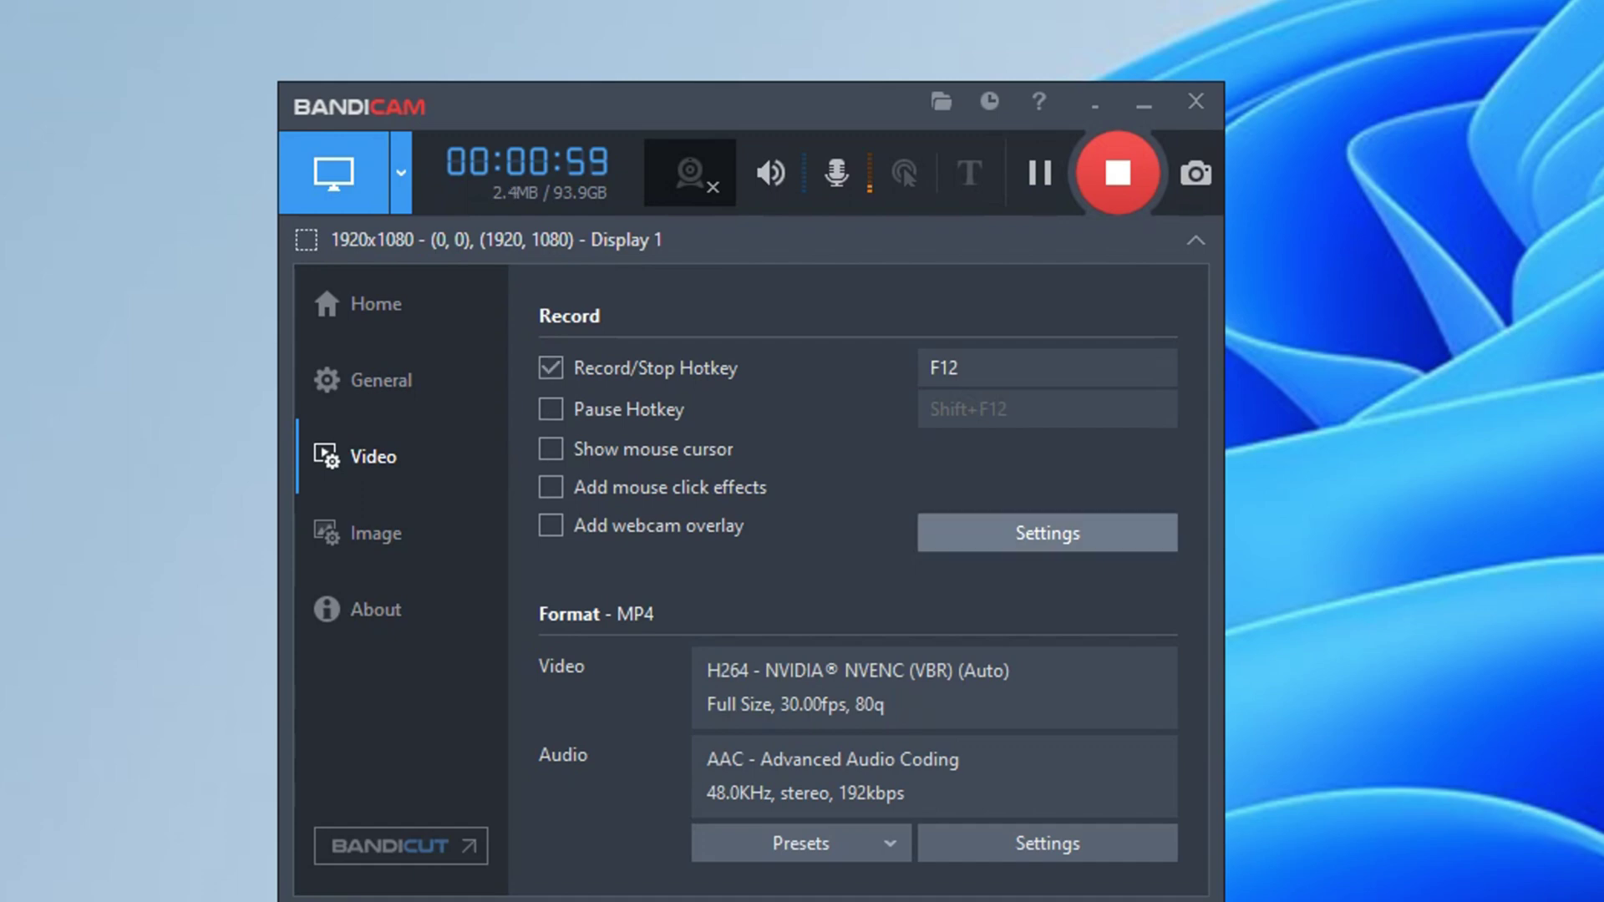
left_click(1046, 533)
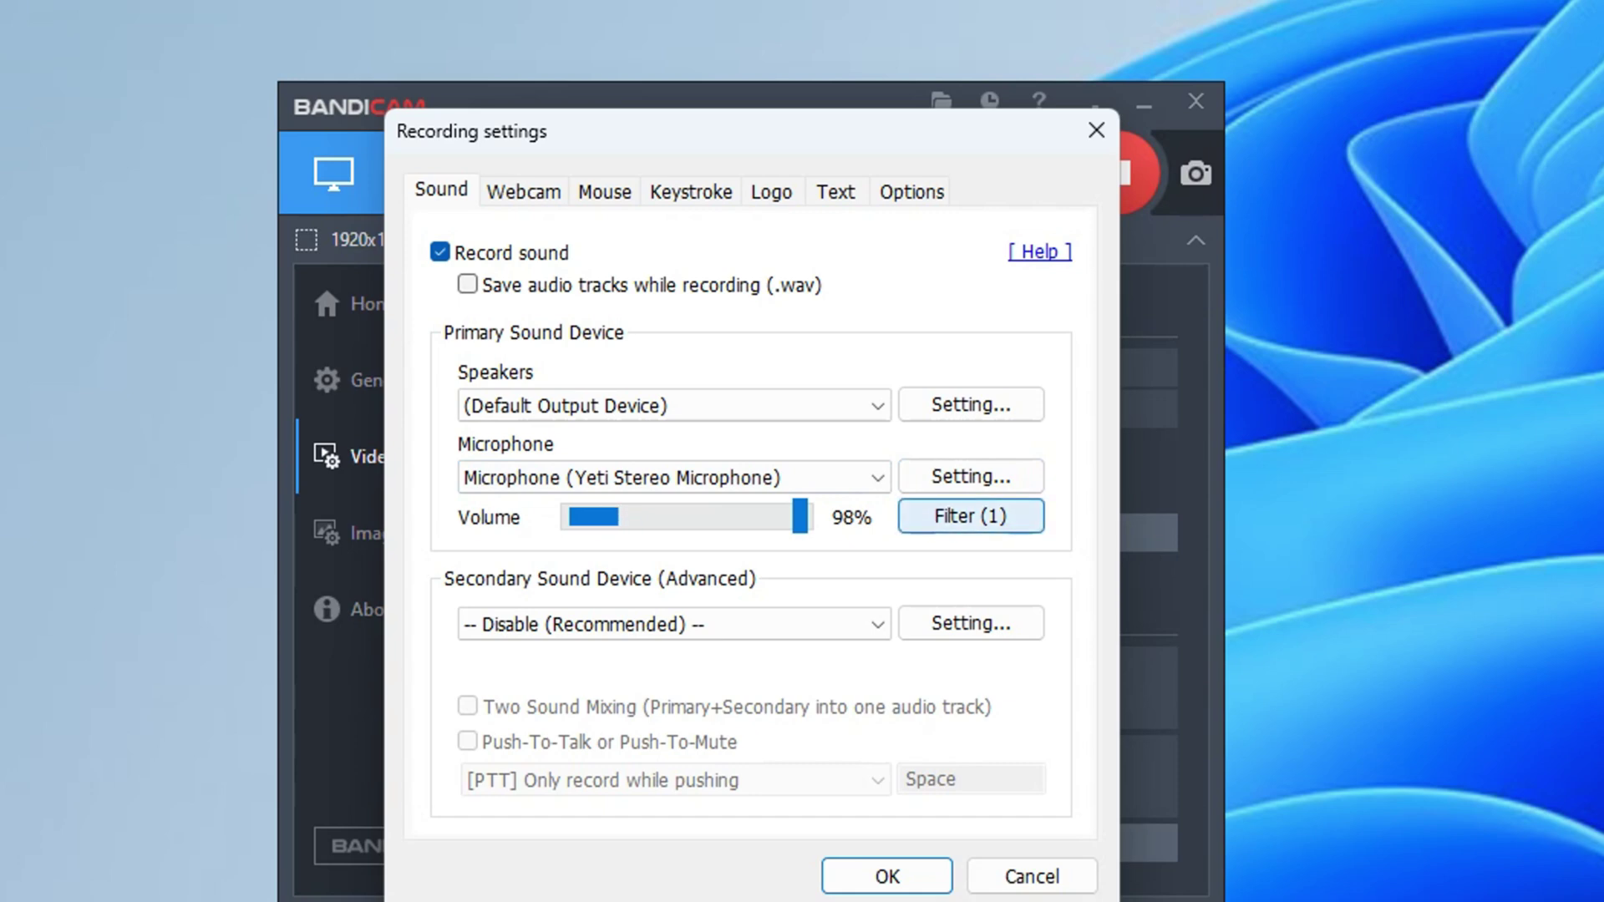
- Apply a Medium Noise Suppression filter to the Yeti Stereo Microphone
left_click(970, 516)
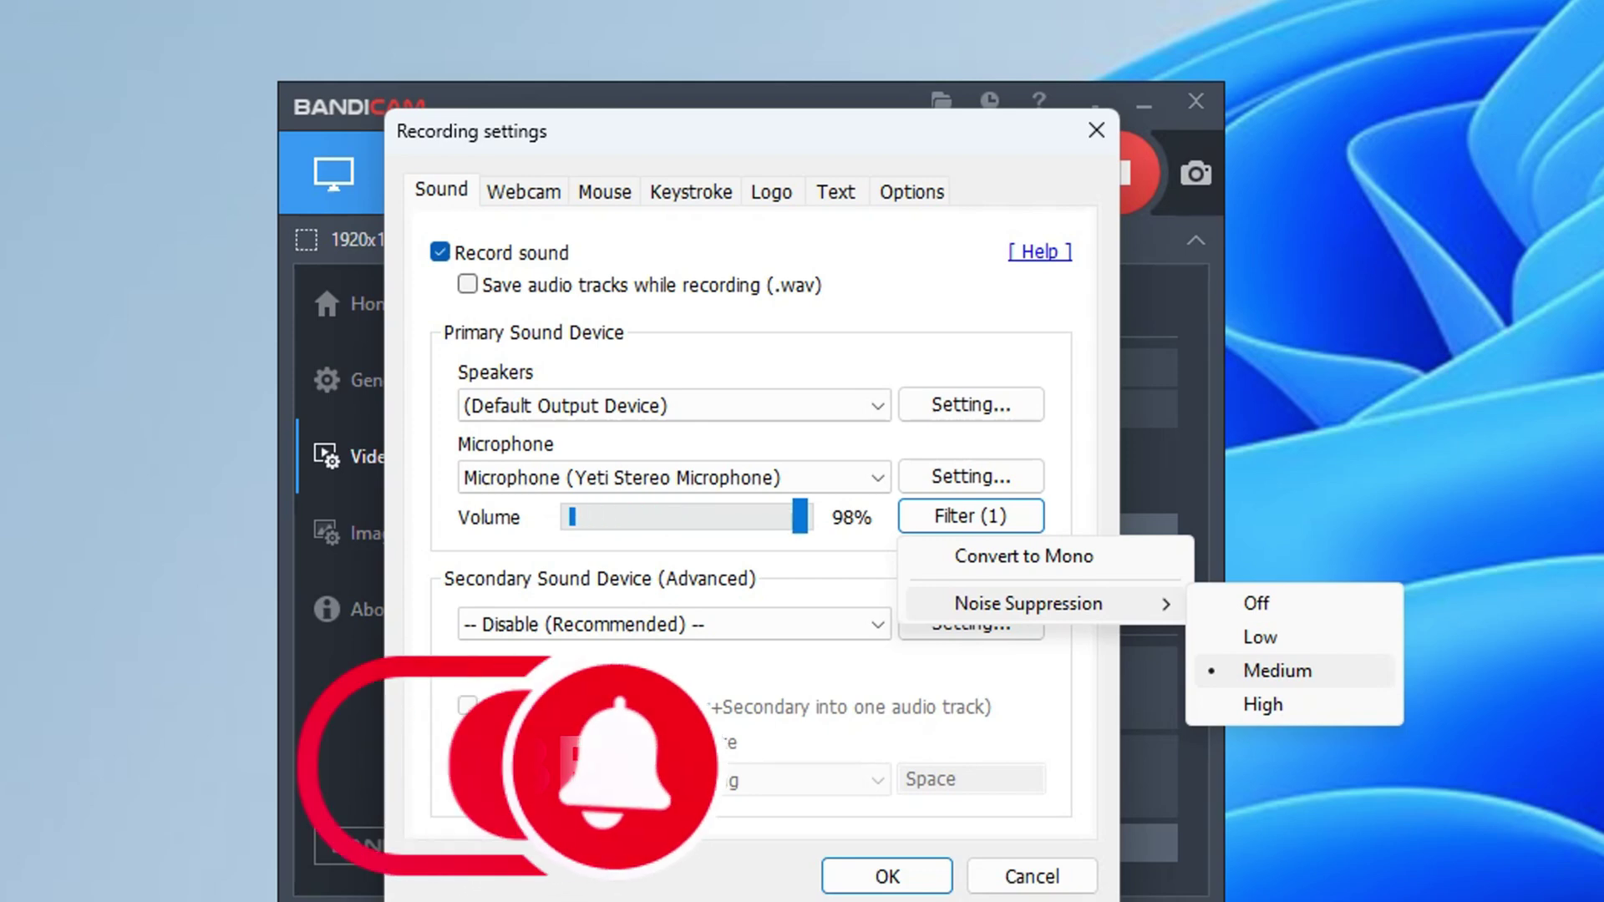
left_click(1276, 671)
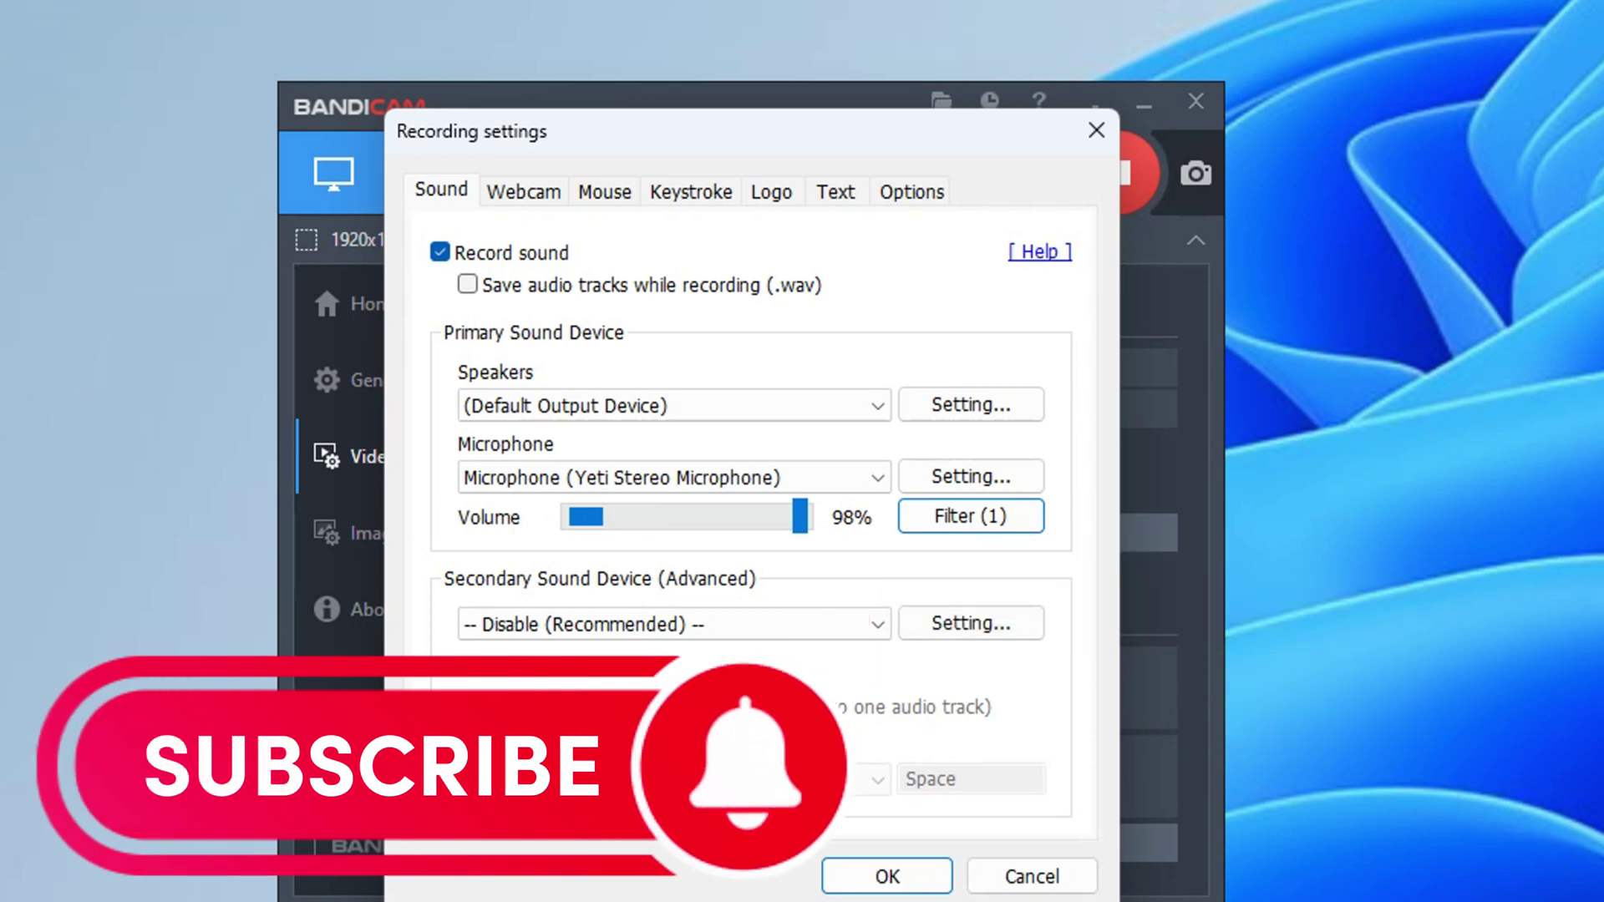
- Confirm the sound settings with OK and nudge the Bandicam window slightly upward
left_click(888, 877)
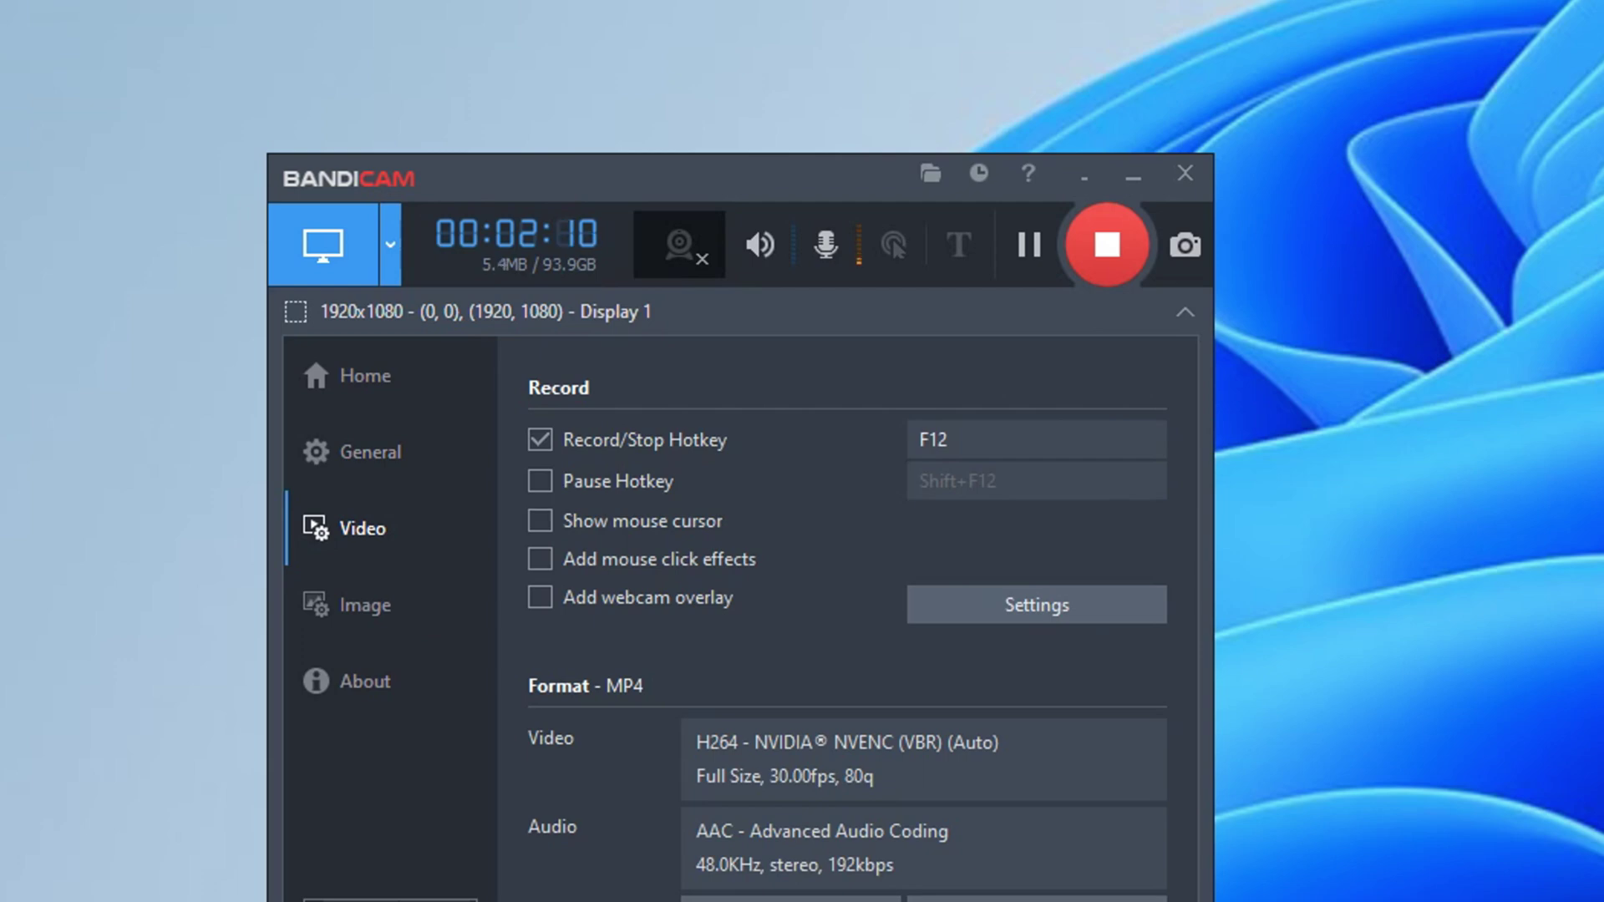
left_click_drag(684, 202, 680, 161)
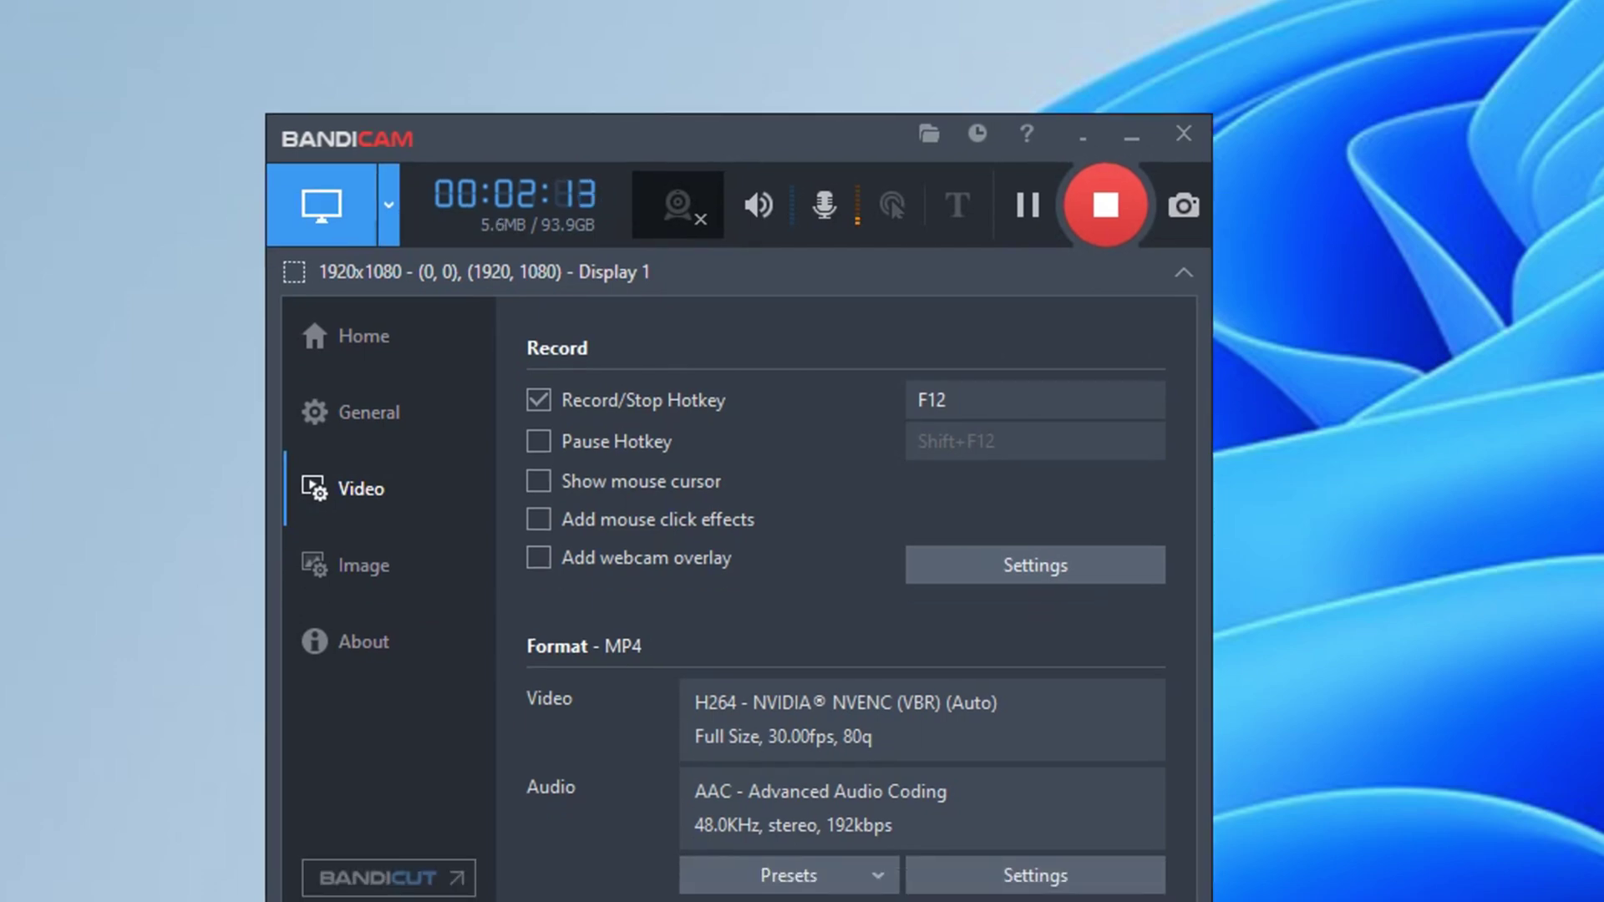